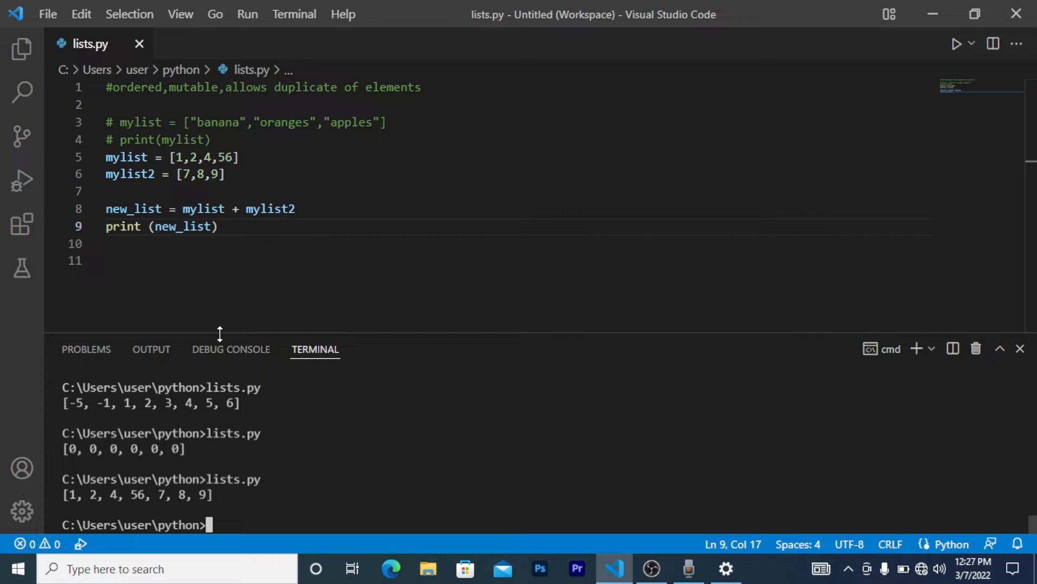
Remove the mylist2 line and edit mylist to [1,2,4,5,6,7,8]
left_click_drag(227, 174, 103, 174)
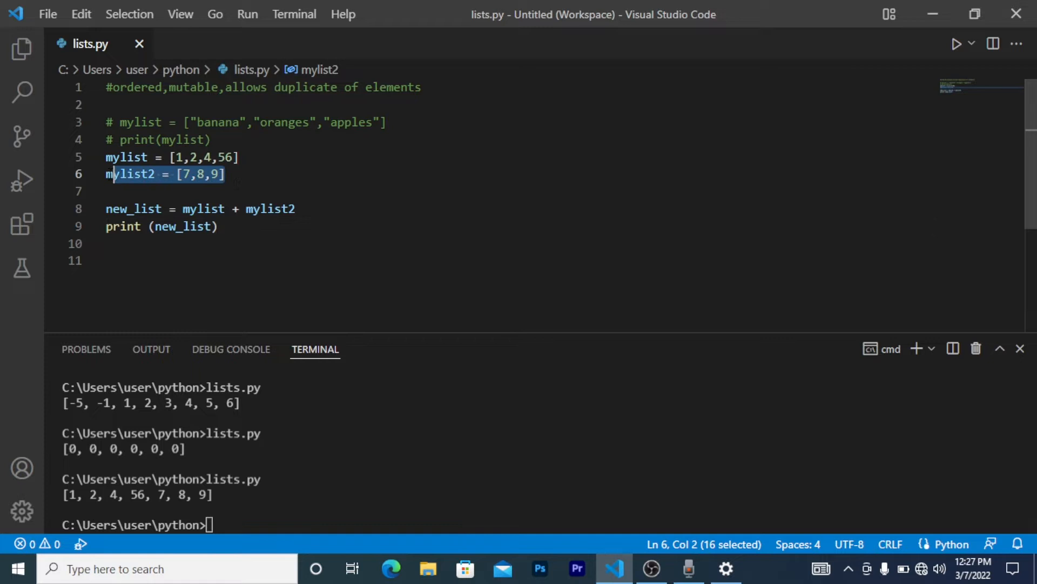
key("BackSpace")
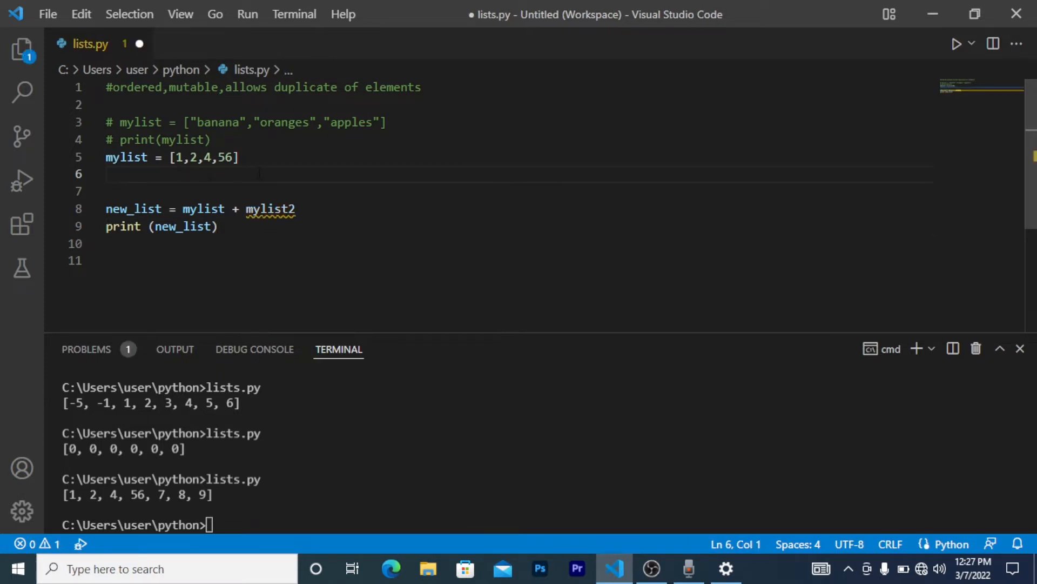
left_click(232, 156)
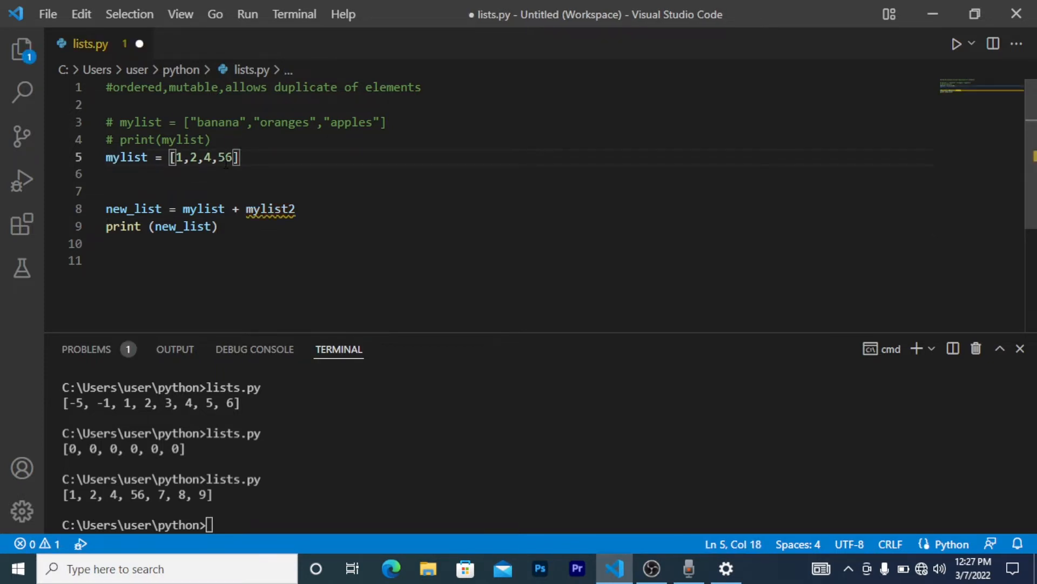
type(",")
key("Right")
type(",")
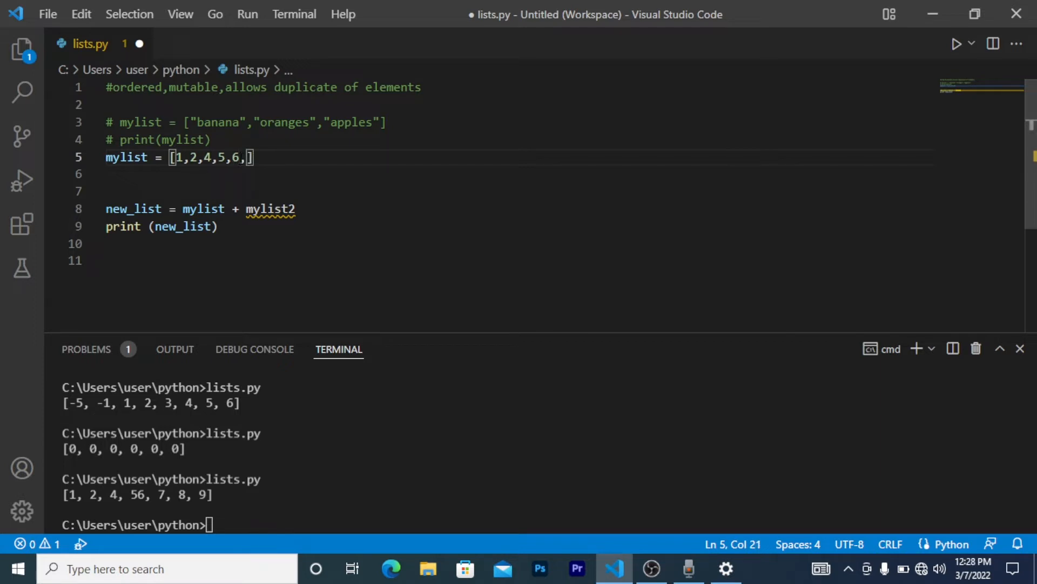
type("7")
type(",8")
key("Right")
Select the new_list concatenation and print lines for deletion
left_click_drag(289, 208, 104, 208)
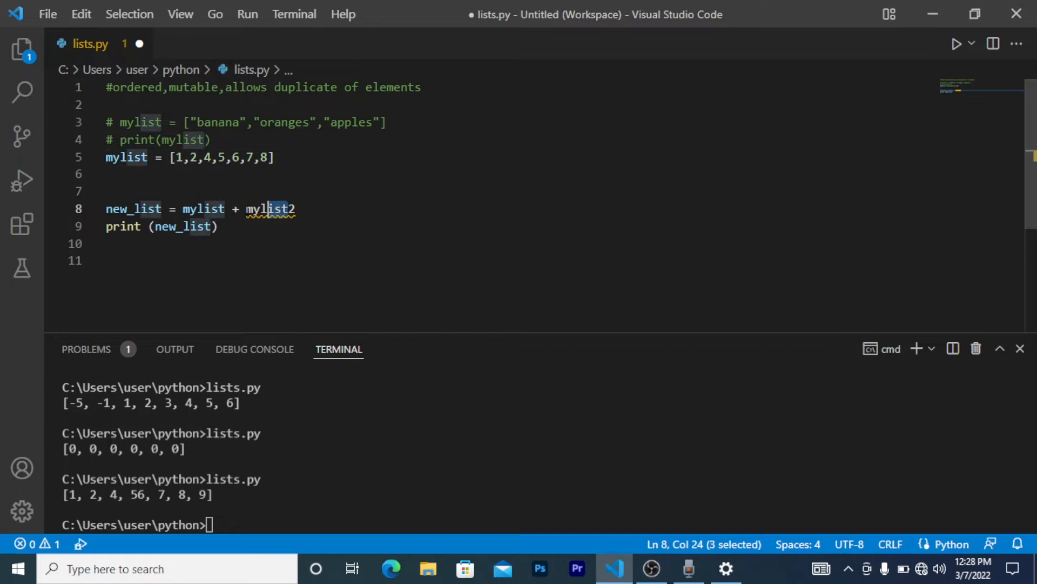
key("shift+Down")
key("shift+End")
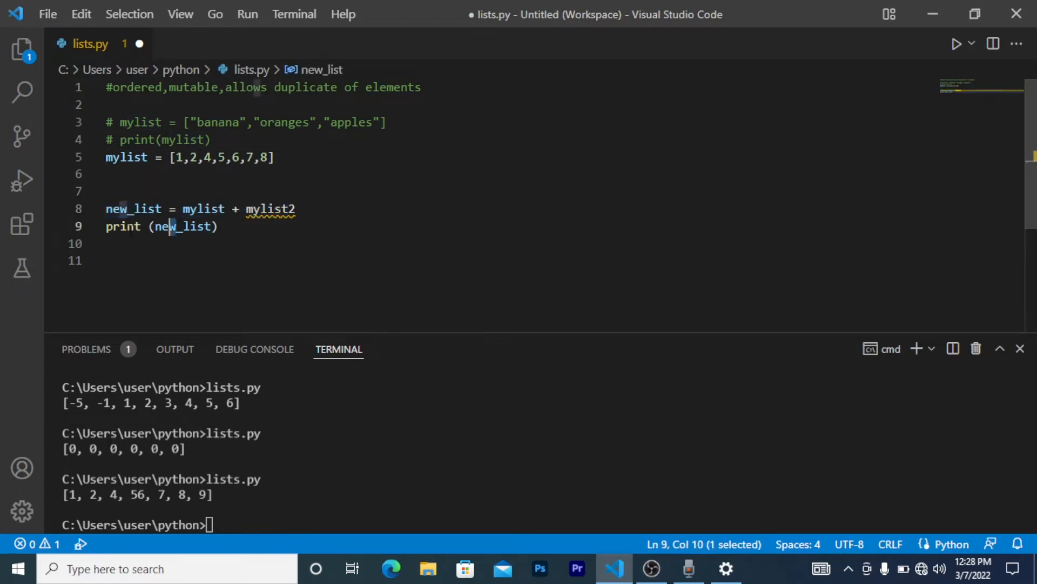
Delete the old lines and write l = mylist[1:5] followed by print(l)
key("BackSpace")
type("l ")
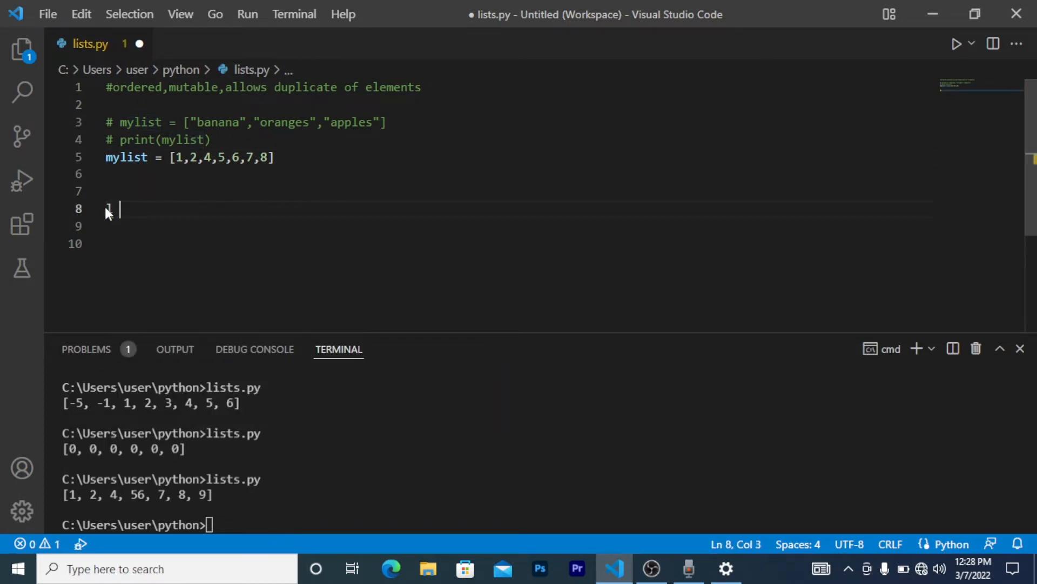
type("= ")
type("mylist[1")
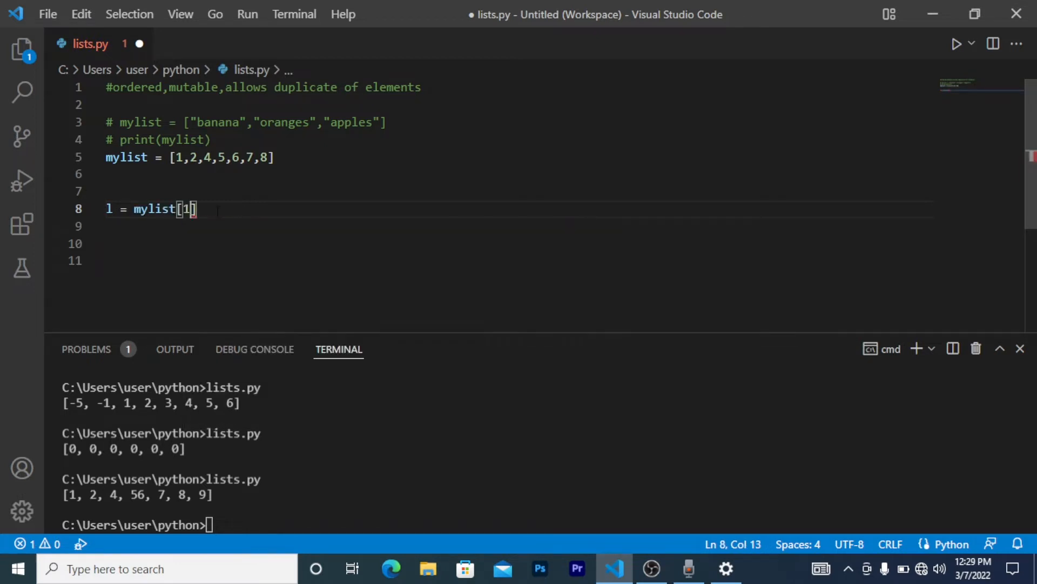
type(":")
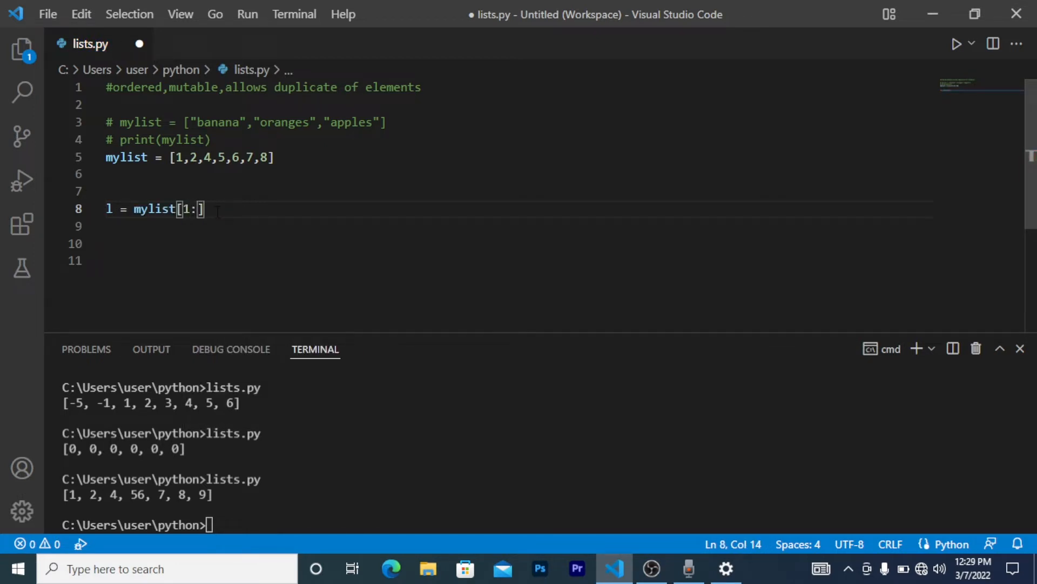
type("5")
key("Right")
key("Return")
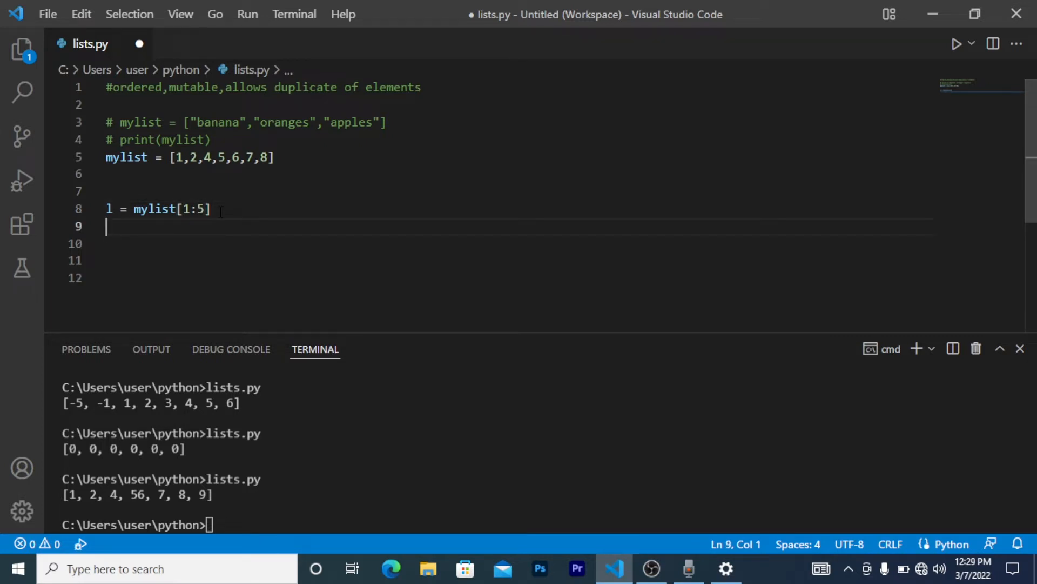
type("print")
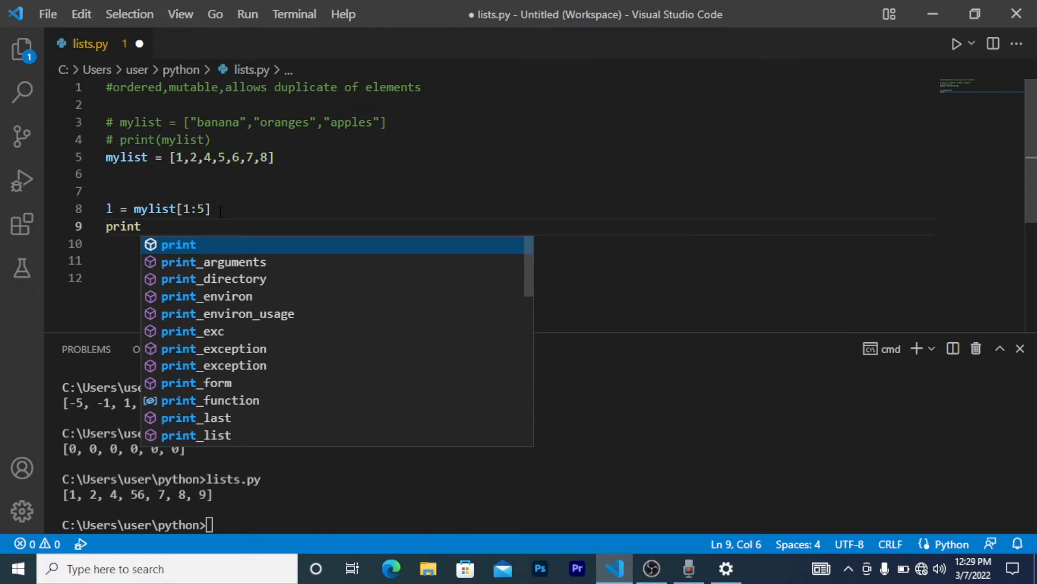
type(" (")
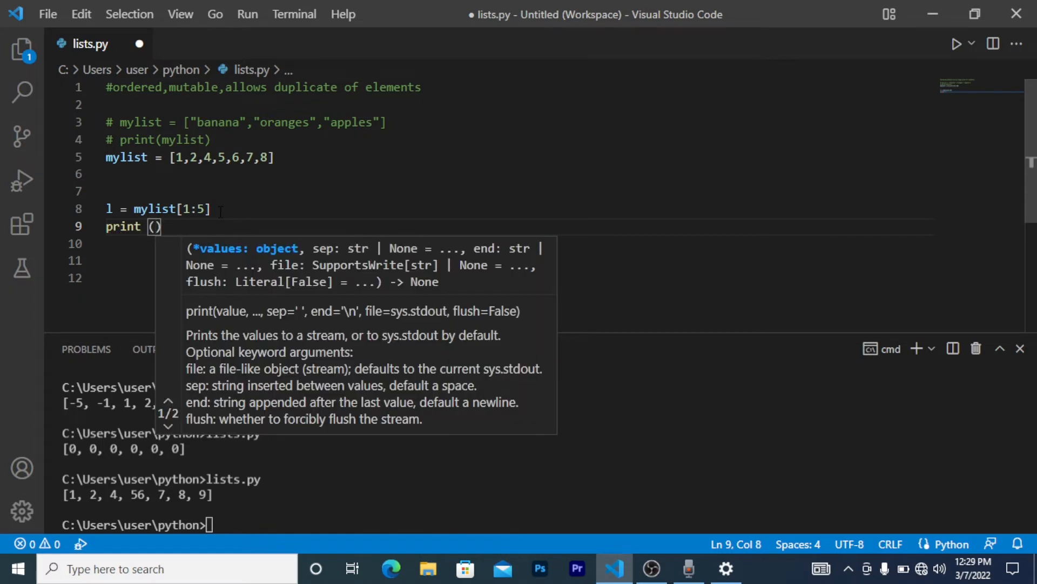
type("l")
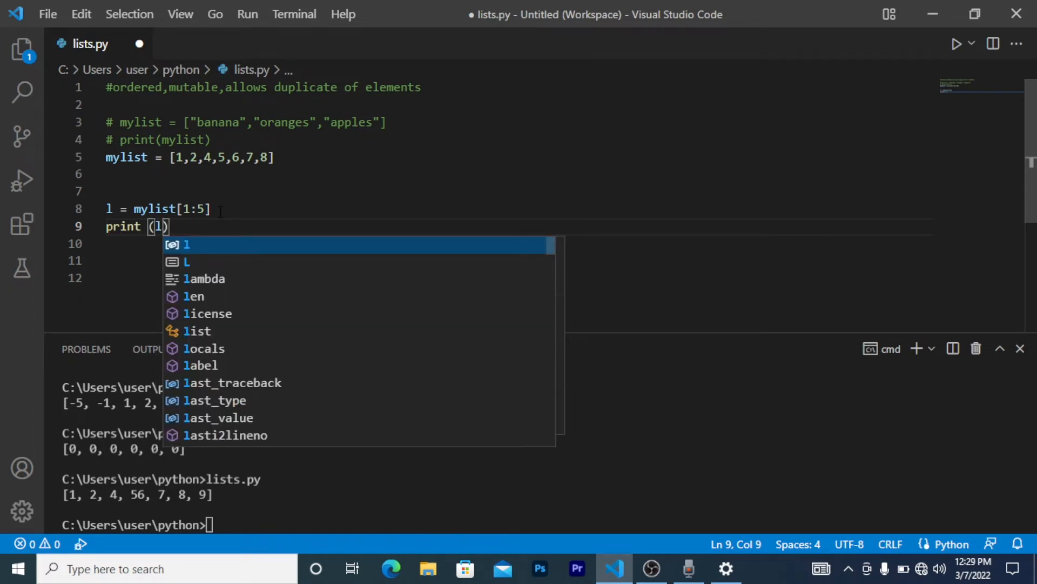
type("S")
Save lists.py and run it in the terminal, printing [2, 4, 5, 6]
key("BackSpace")
key("ctrl+s")
left_click(519, 487)
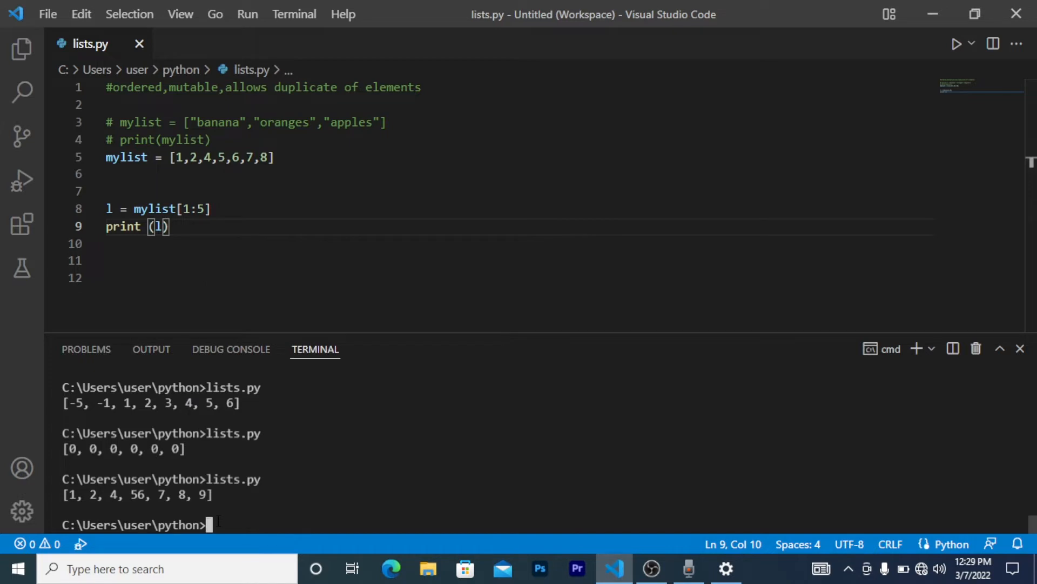
type("lists.py")
key("Return")
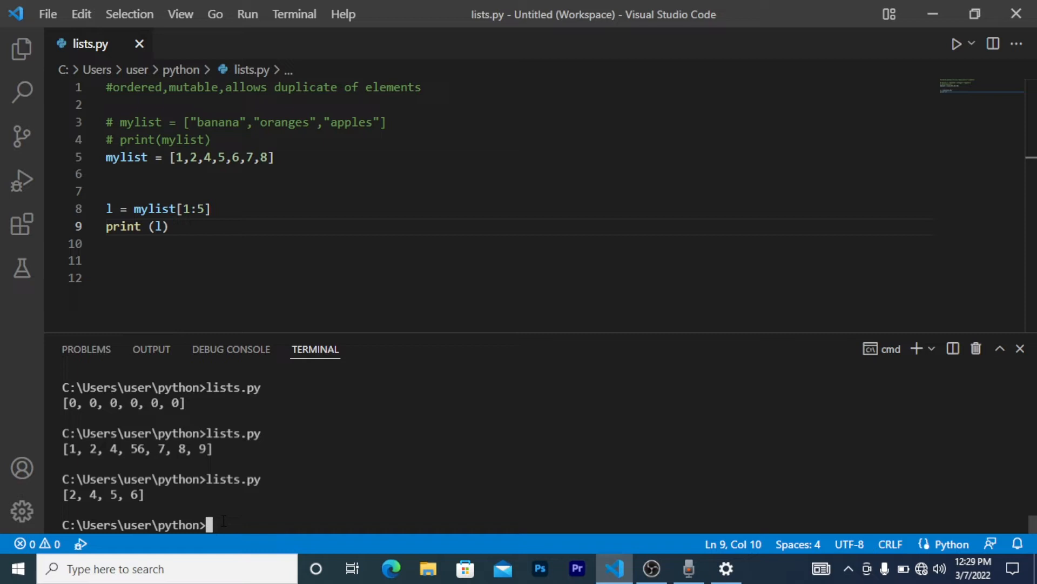
Change the slice to mylist[:5], save, and rerun lists.py, printing [1, 2, 4, 5, 6]
left_click(185, 208)
key("BackSpace")
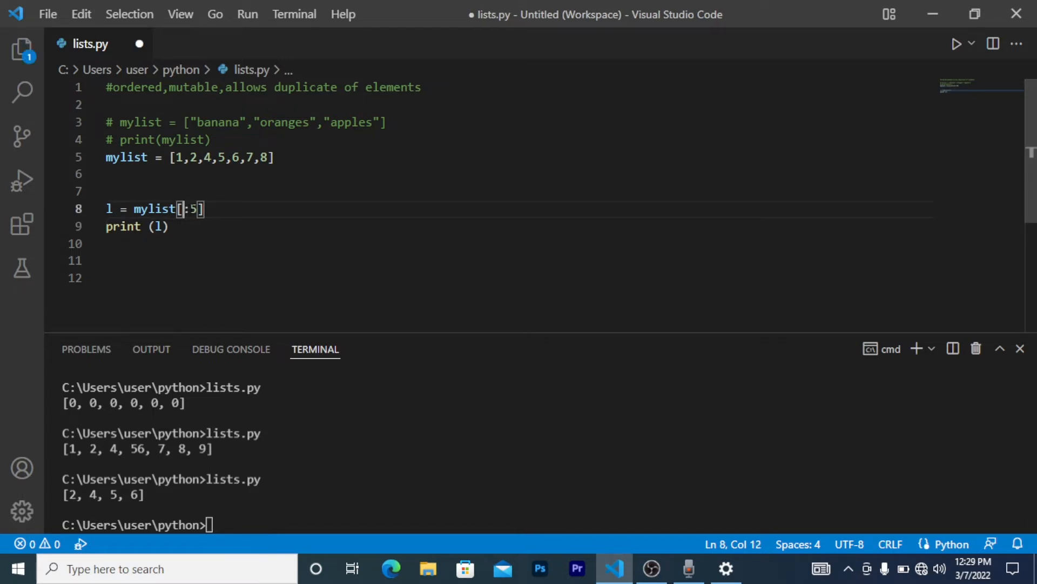
key("End")
key("shift+Down")
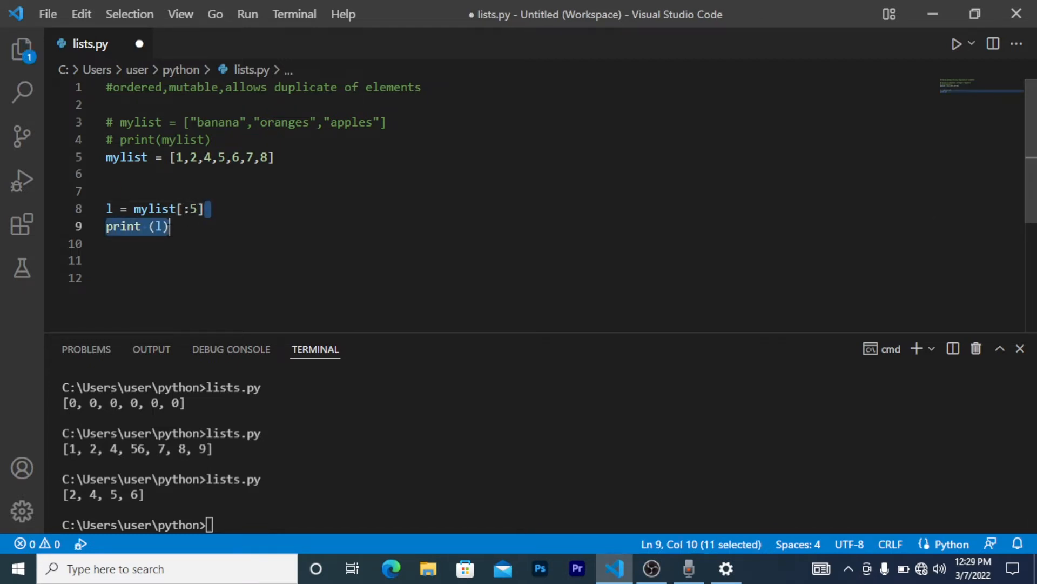
left_click(172, 228)
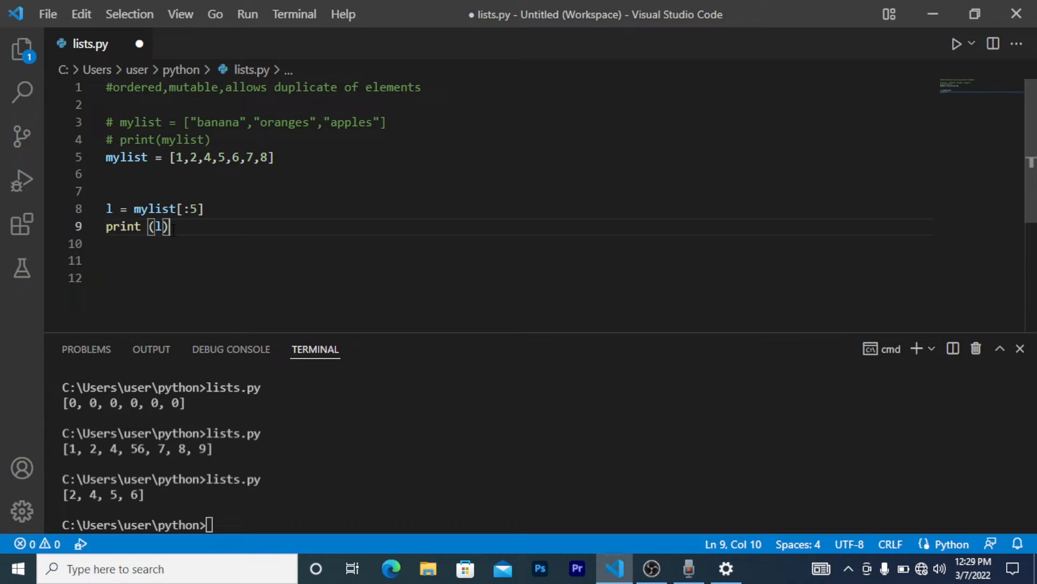
key("ctrl+s")
left_click(226, 525)
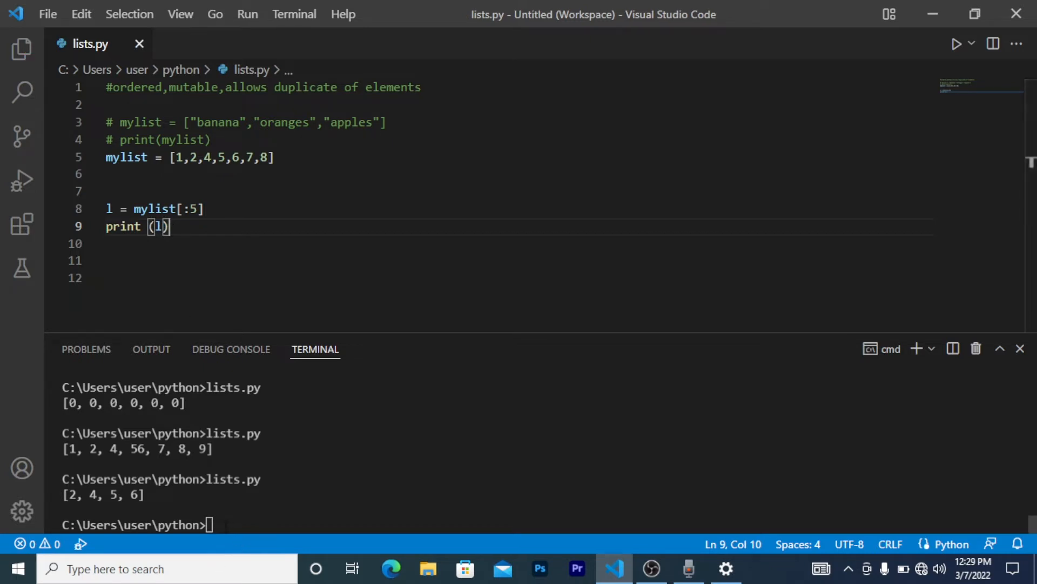
key("Up")
key("Return")
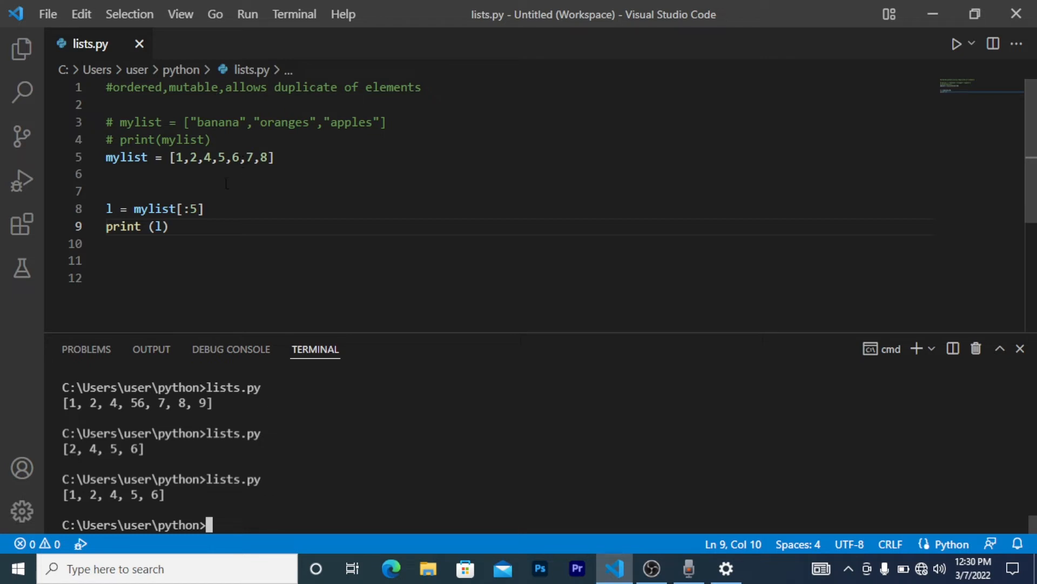
Change the slice to mylist[1:], save, and rerun lists.py, printing [2, 4, 5, 6, 7, 8]
left_click(184, 209)
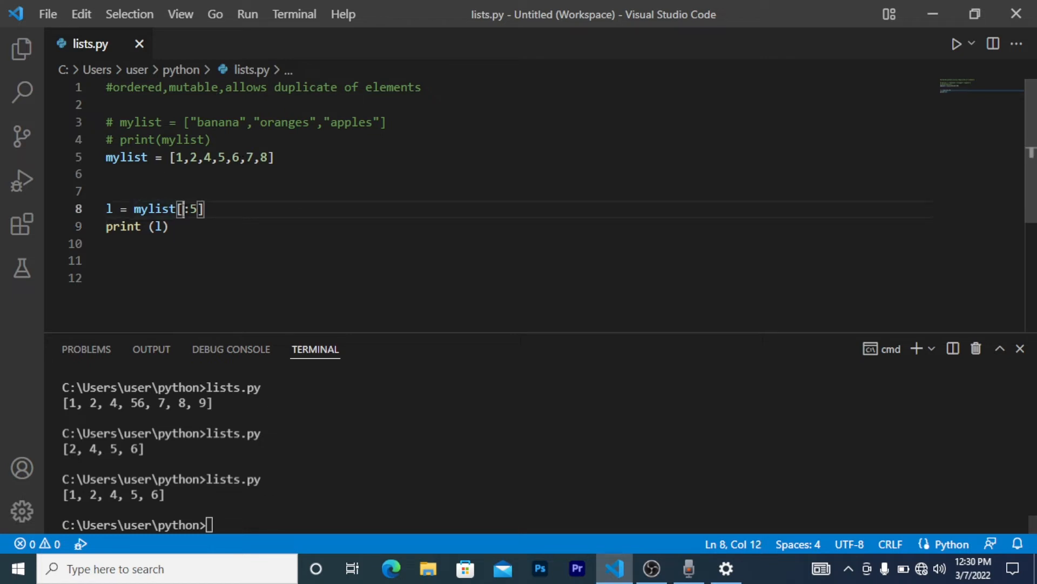
type("1")
key("Right")
key("Right")
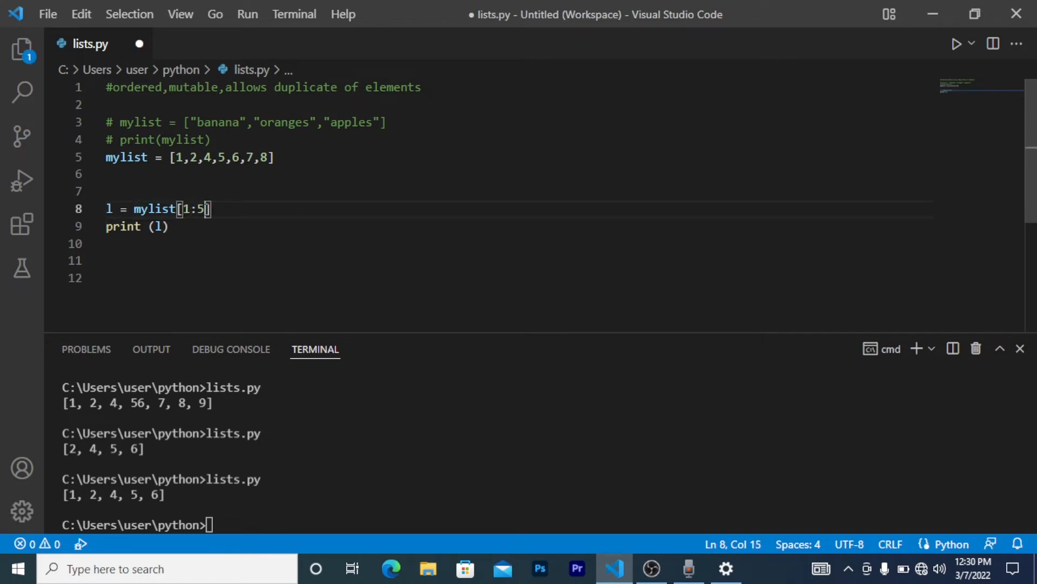
key("BackSpace")
key("Down")
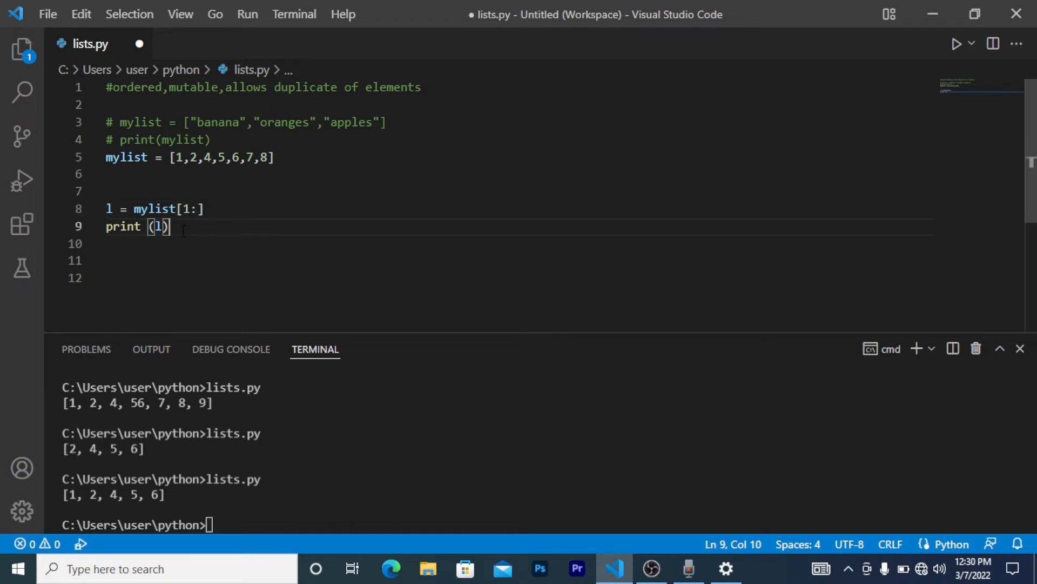
key("ctrl+s")
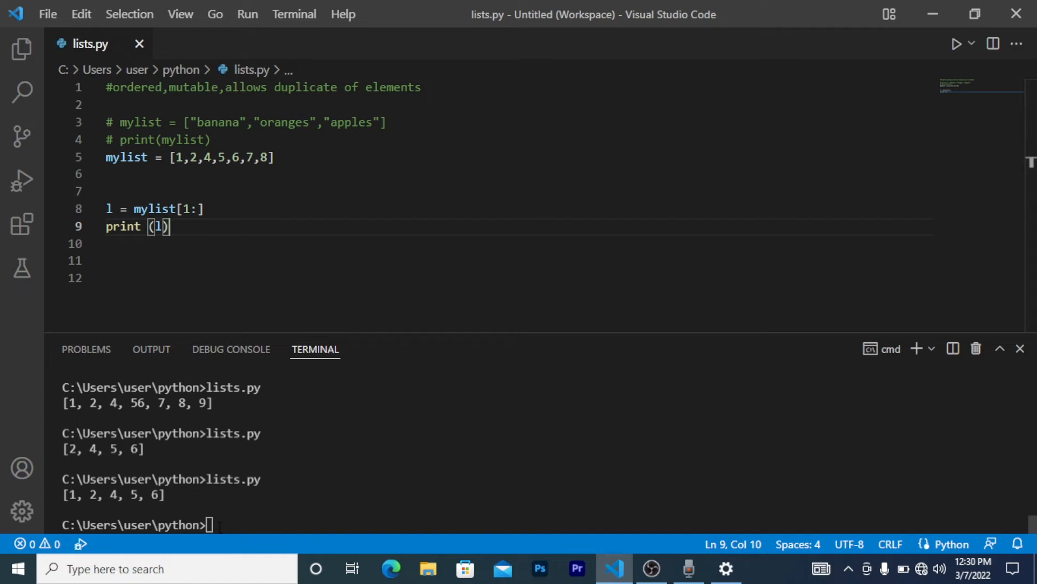
left_click(217, 525)
type("lists.py")
key("Return")
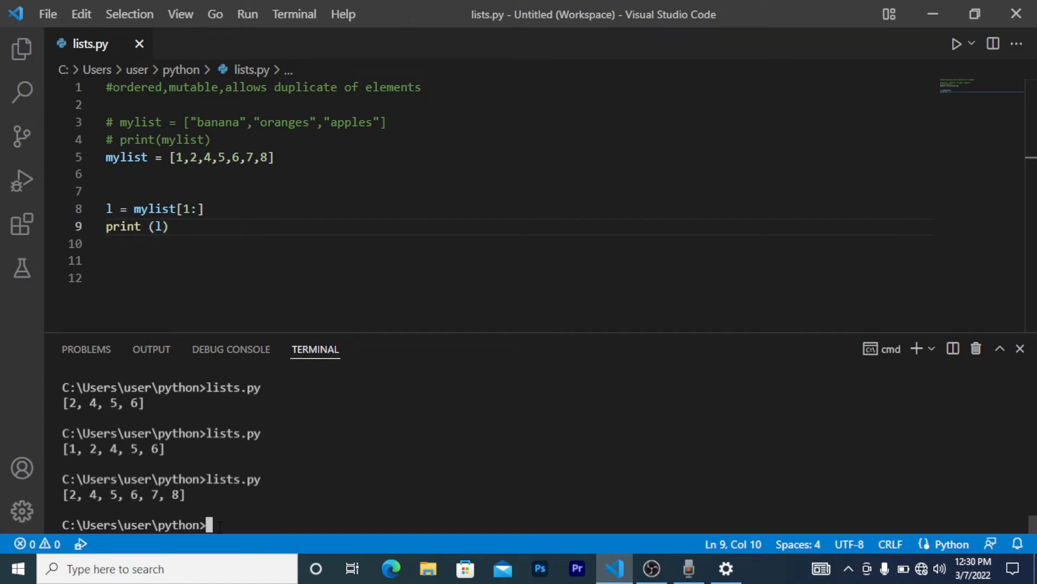
left_click_drag(159, 494, 117, 494)
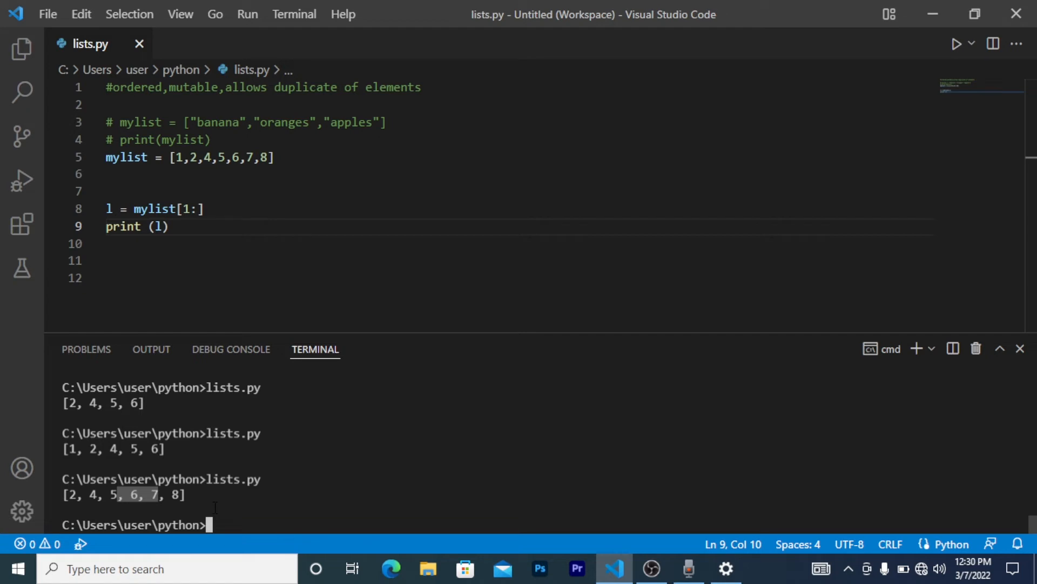
Rewrite line 8 as l = mylist[::1] and save lists.py
left_click(190, 209)
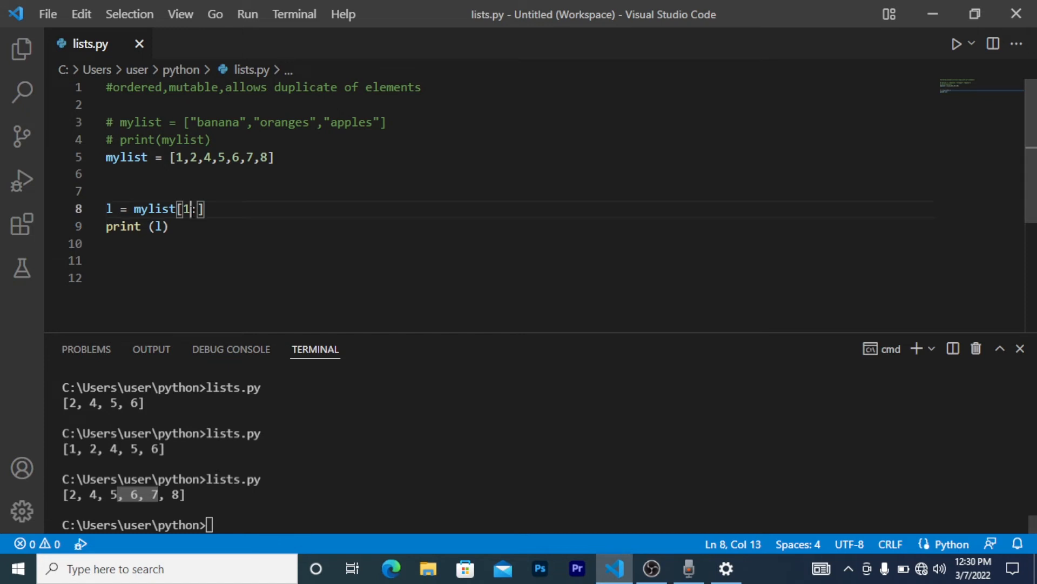
key("BackSpace")
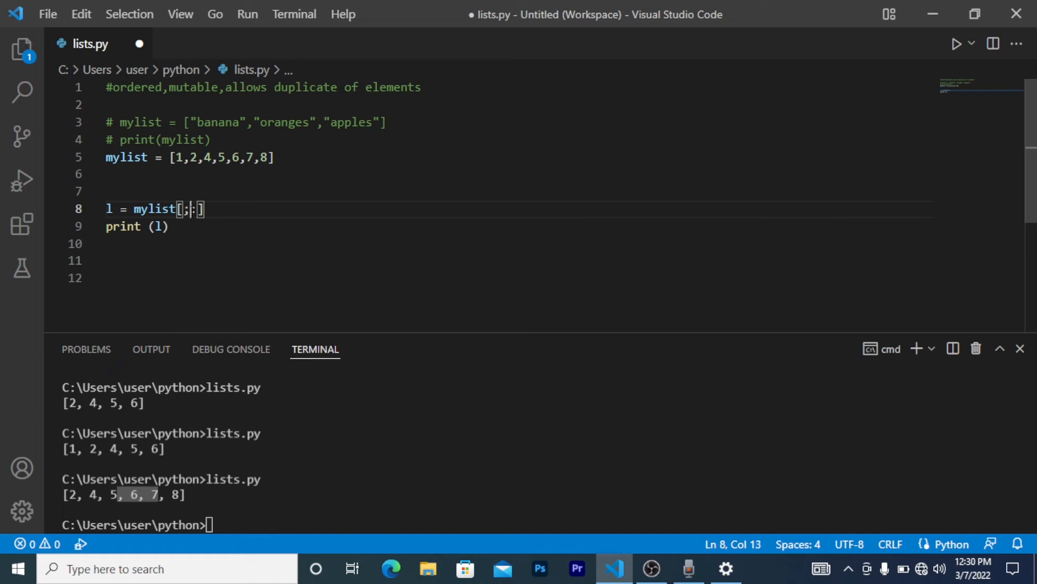
key("BackSpace")
type(":")
key("Right")
type("1")
key("Right")
key("ctrl+s")
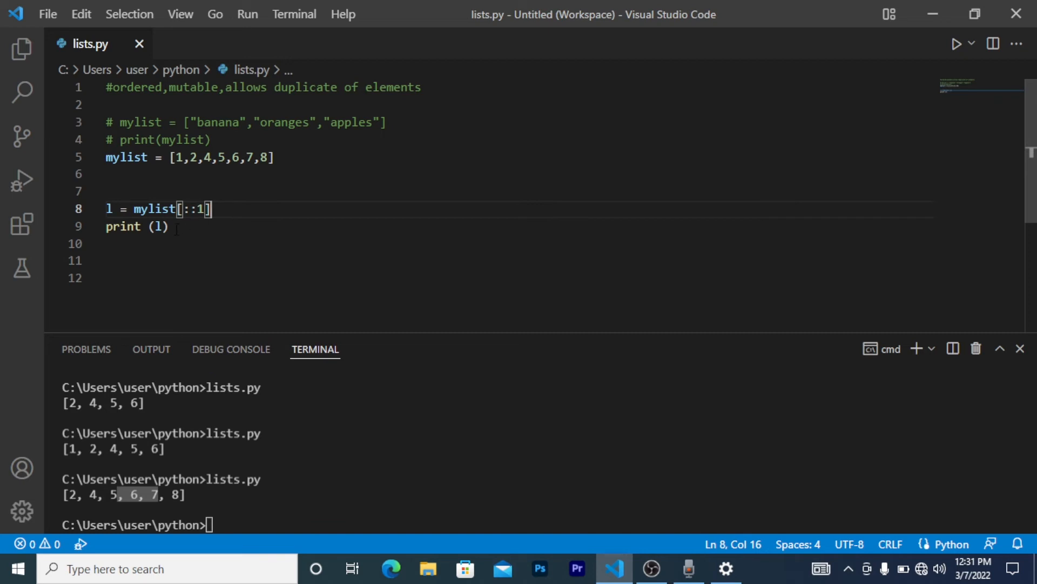
key("Down")
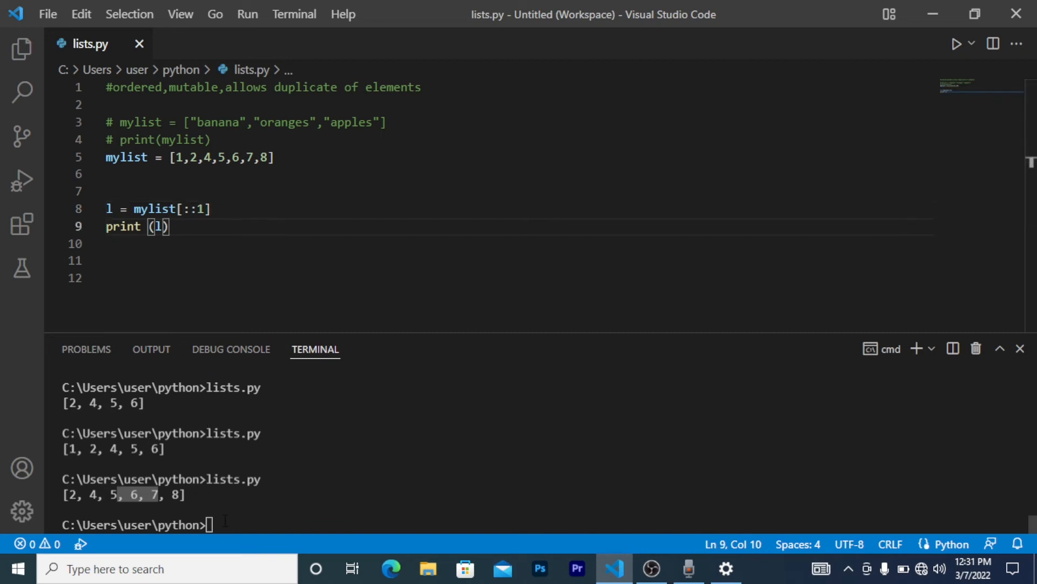
Run lists.py in the terminal, printing the full list [1, 2, 4, 5, 6, 7, 8]
left_click(225, 517)
type("lists.py")
key("Return")
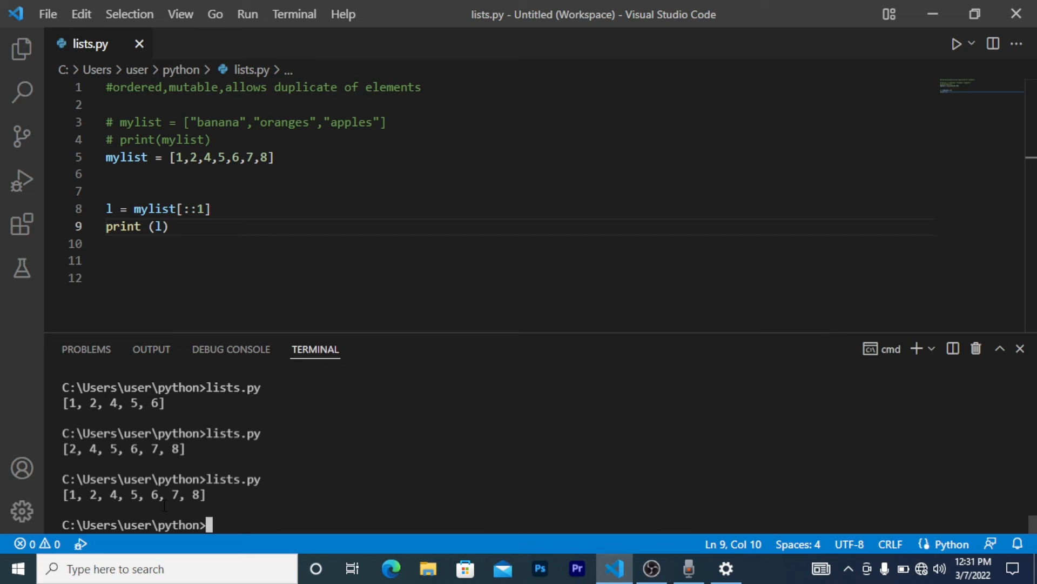
left_click(183, 231)
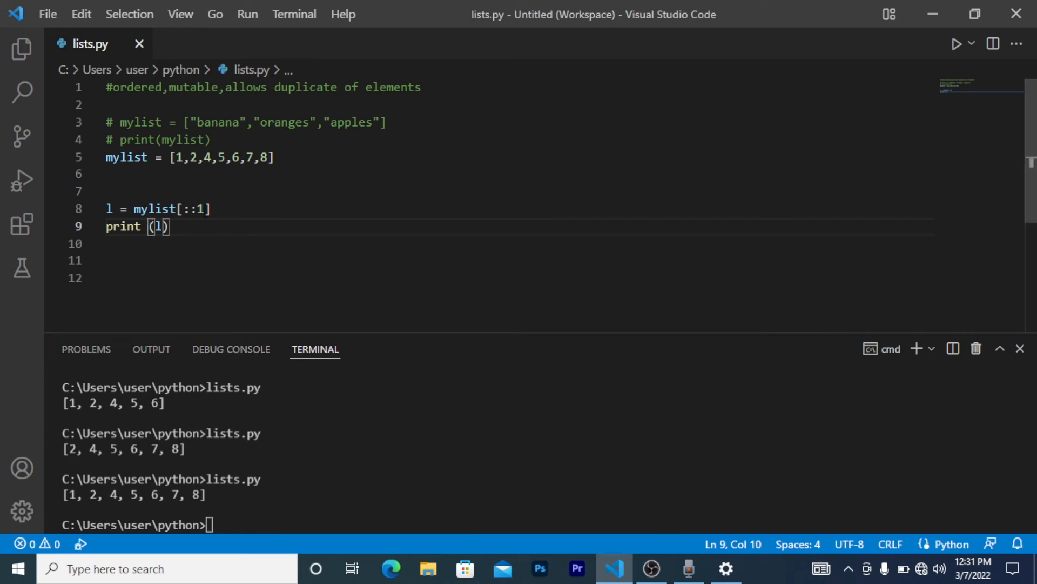
Set the slice step to 2, save, and rerun lists.py, printing [1, 4, 6, 8]
left_click(215, 208)
key("BackSpace")
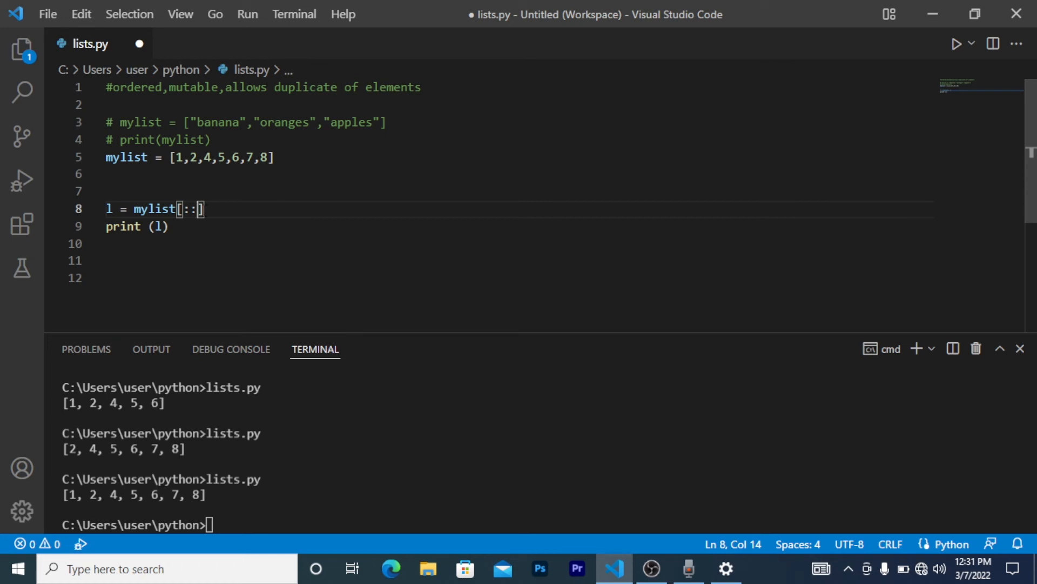
type("2")
key("Right")
key("ctrl+s")
left_click(213, 526)
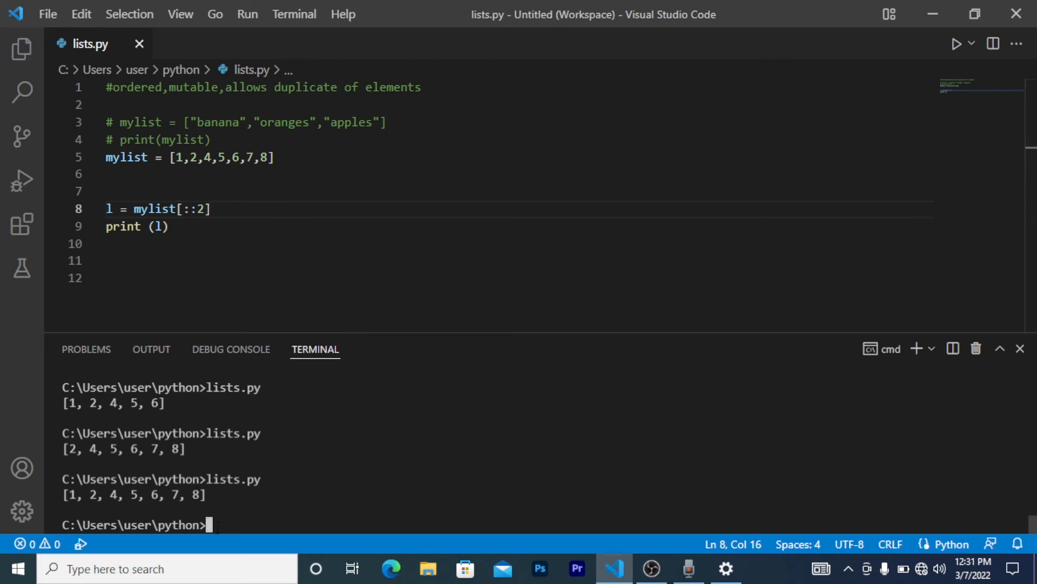
key("Up")
key("Return")
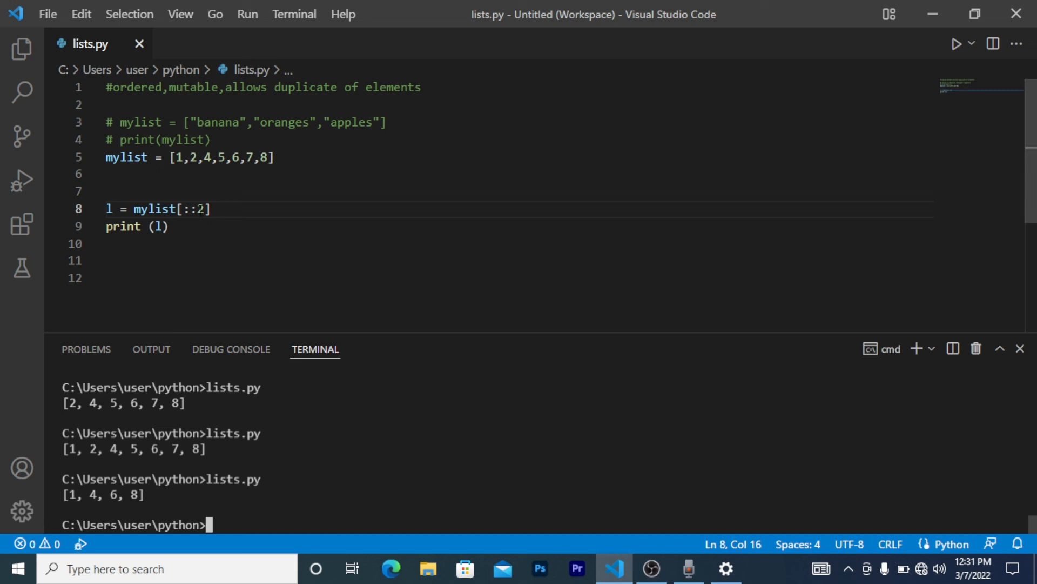
Set the slice step to -1, save, and rerun lists.py, printing [8, 7, 6, 5, 4, 2, 1]
key("BackSpace")
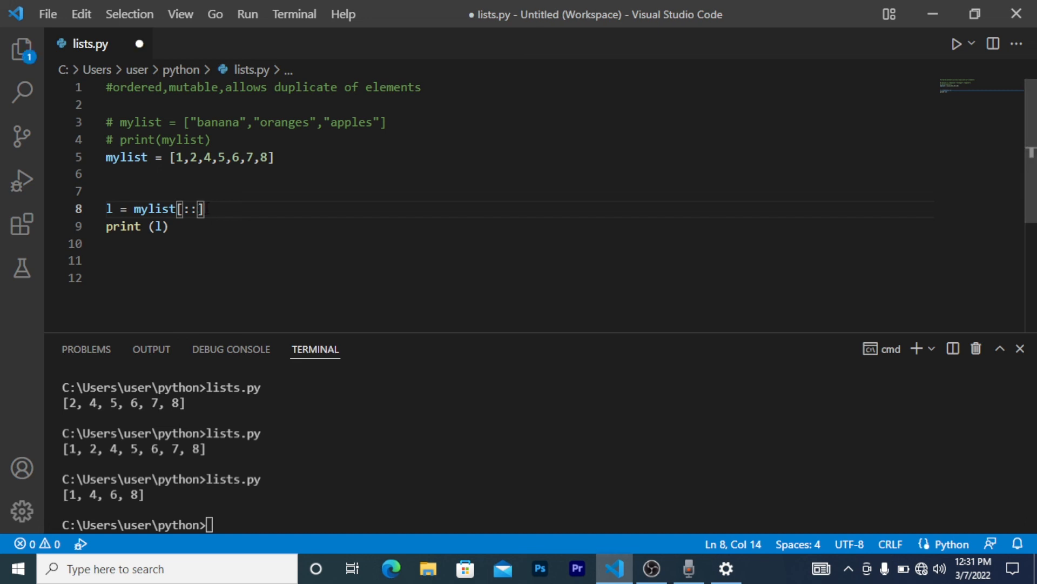
type("-1")
key("Right")
key("ctrl+s")
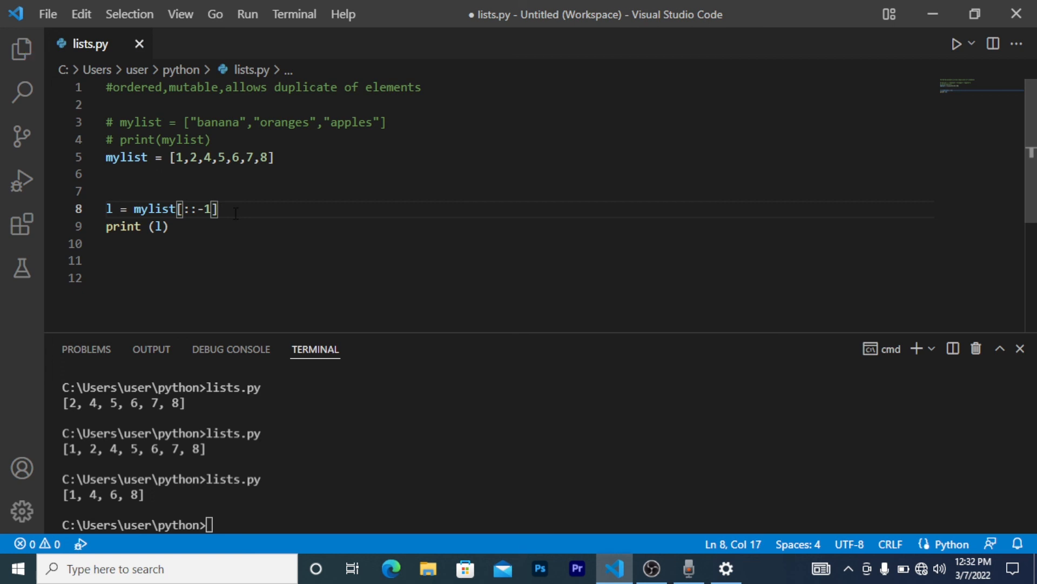
left_click(219, 527)
key("Up")
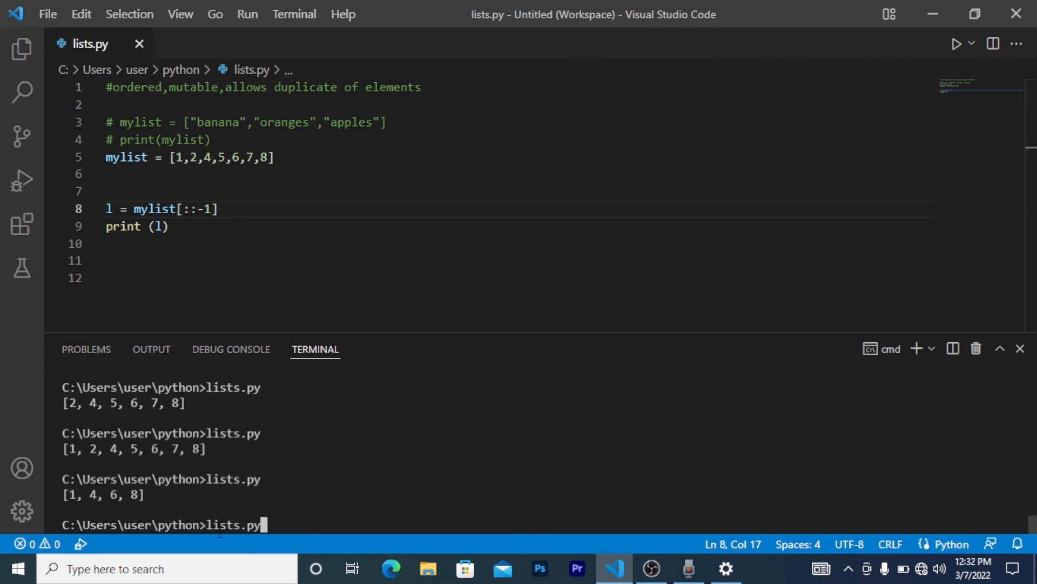
key("Return")
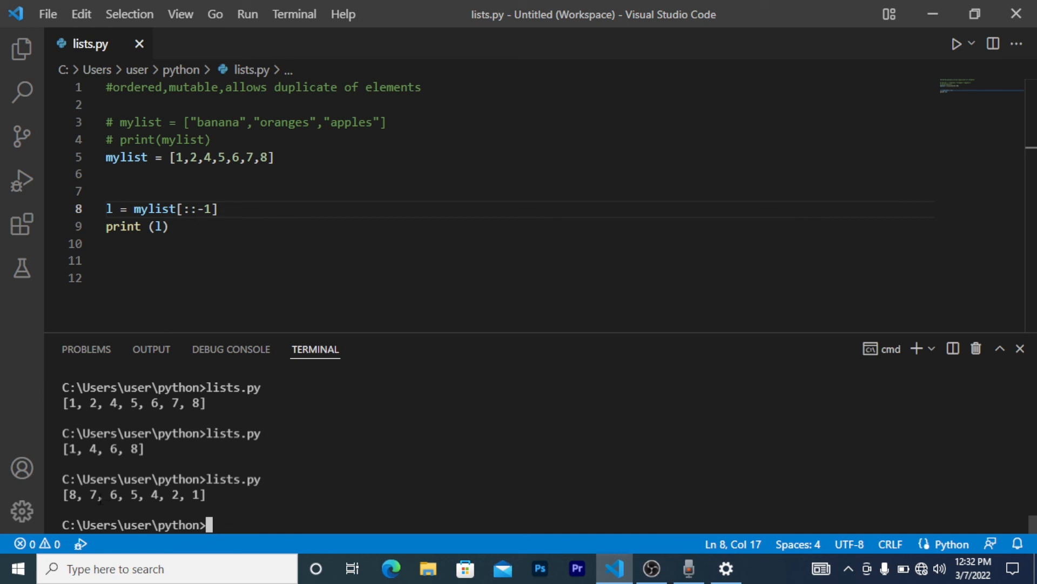